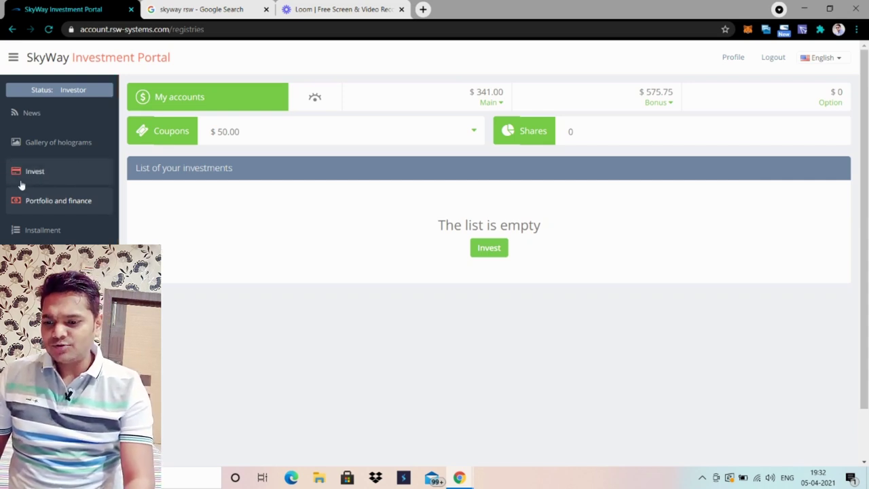
Step: Open the installment option of the investment page and review the available packages, their monthly costs and gifts
{"action": "left_click", "coordinate": [47, 177]}
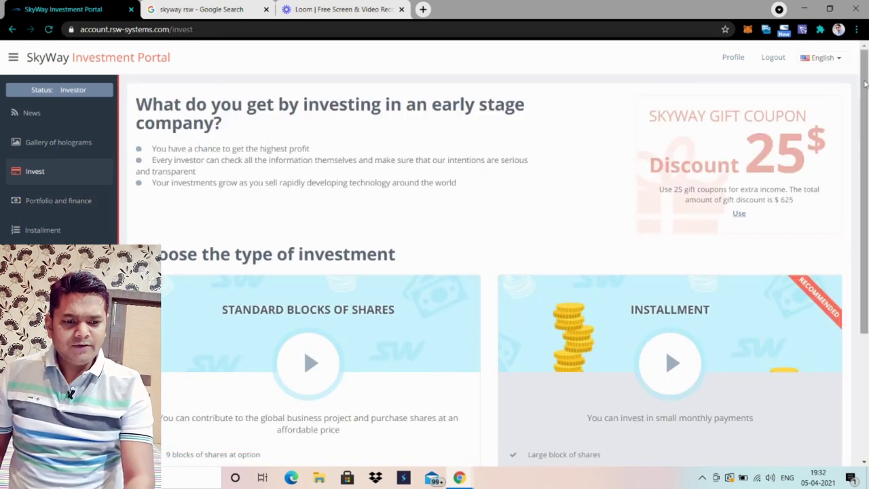
{"action": "scroll", "coordinate": [864, 90], "scroll_direction": "down", "scroll_amount": 1}
{"action": "scroll", "coordinate": [864, 90], "scroll_direction": "down", "scroll_amount": 2}
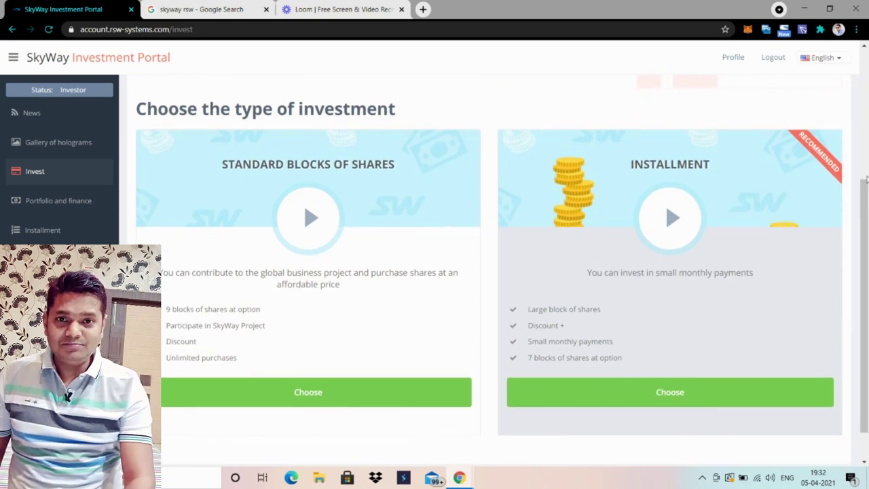
{"action": "left_click_drag", "start_coordinate": [866, 179], "coordinate": [867, 221]}
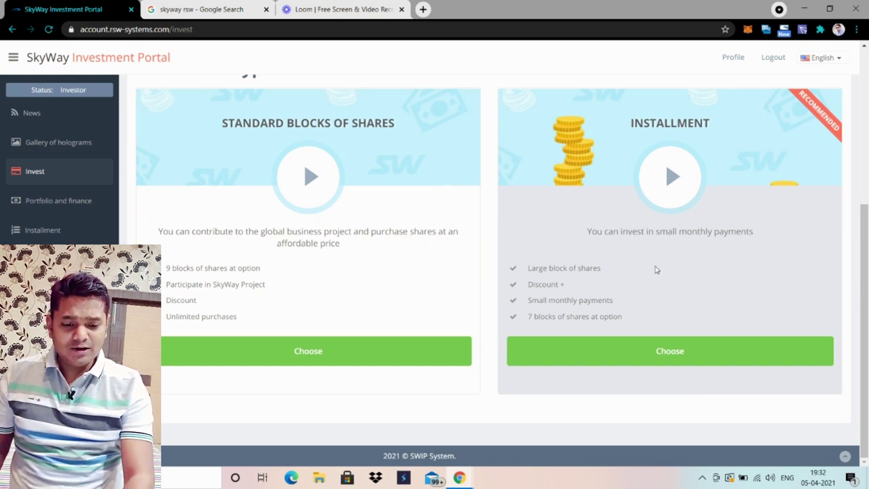
{"action": "left_click", "coordinate": [691, 353]}
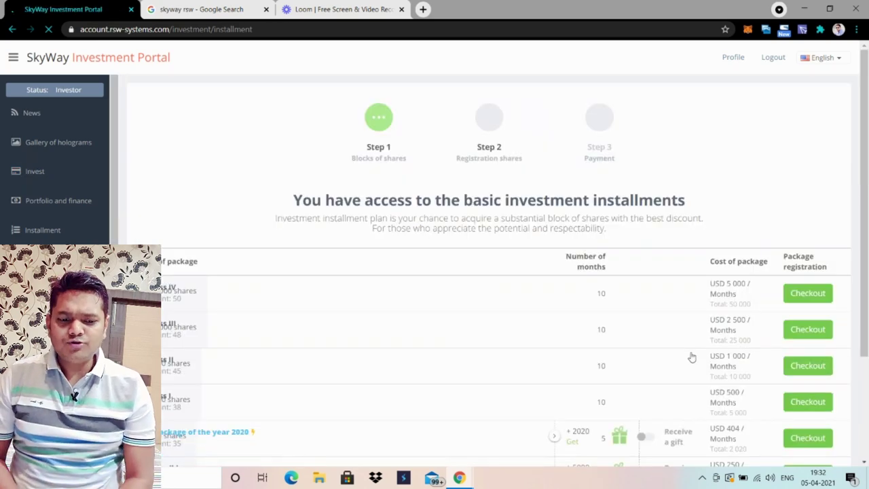
{"action": "scroll", "coordinate": [860, 138], "scroll_direction": "down", "scroll_amount": 2}
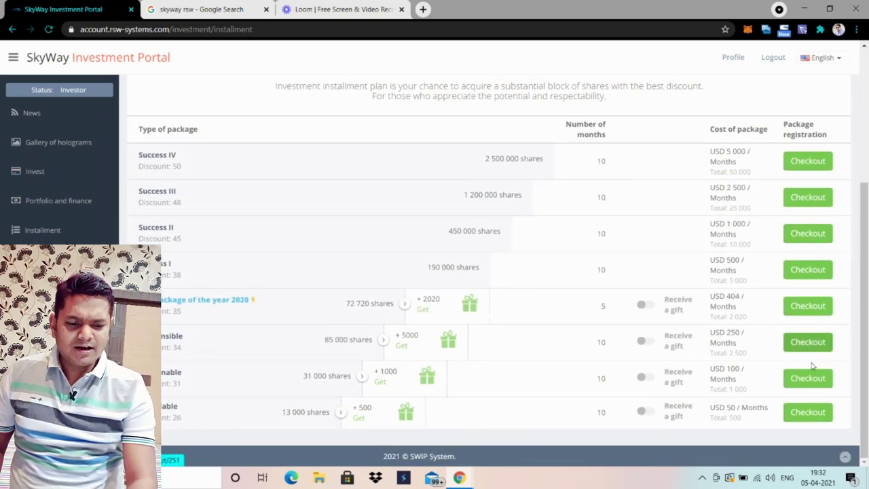
{"action": "left_click_drag", "start_coordinate": [867, 326], "coordinate": [861, 172]}
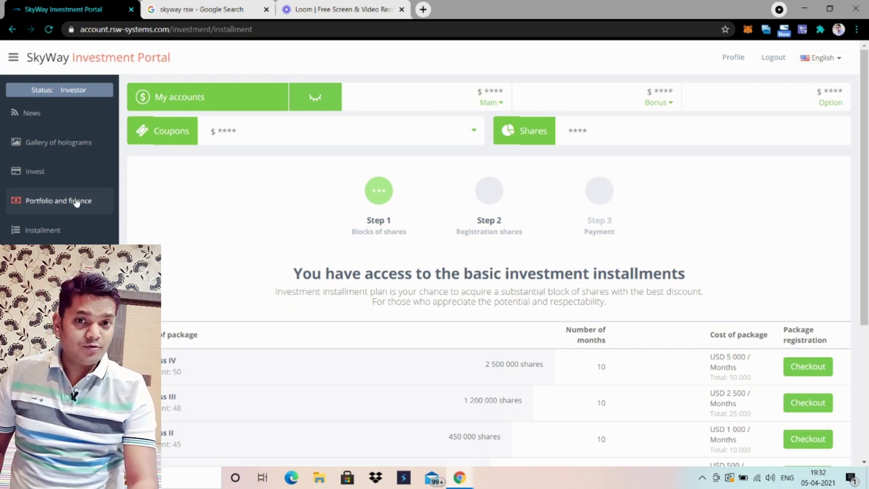
Step: Check out the active StepUp-1200 installment with a payment for 5 months
{"action": "left_click", "coordinate": [57, 233]}
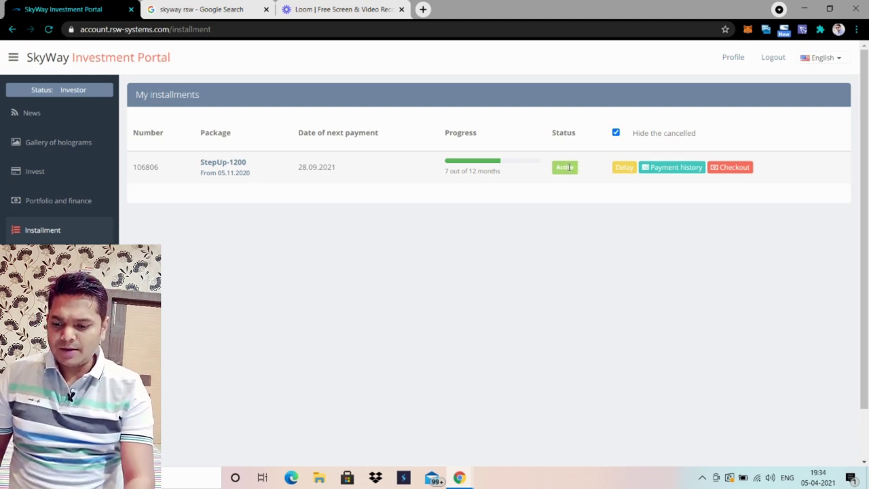
{"action": "left_click", "coordinate": [733, 170]}
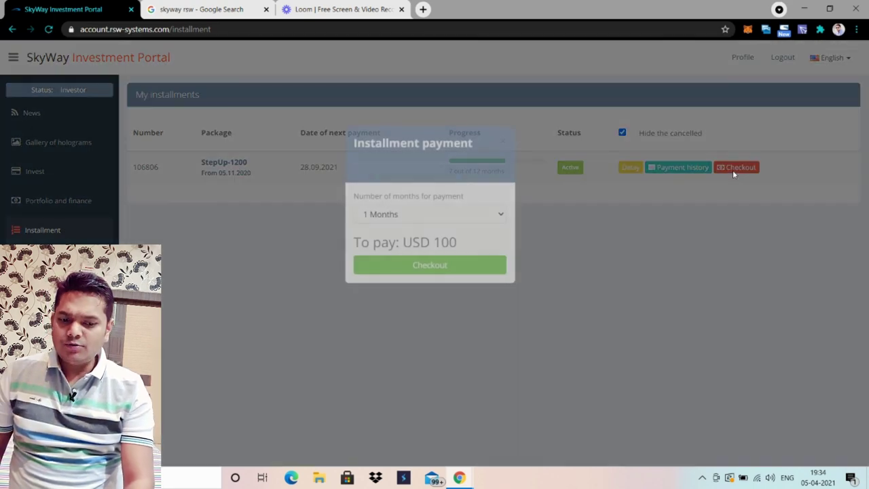
{"action": "left_click", "coordinate": [502, 216]}
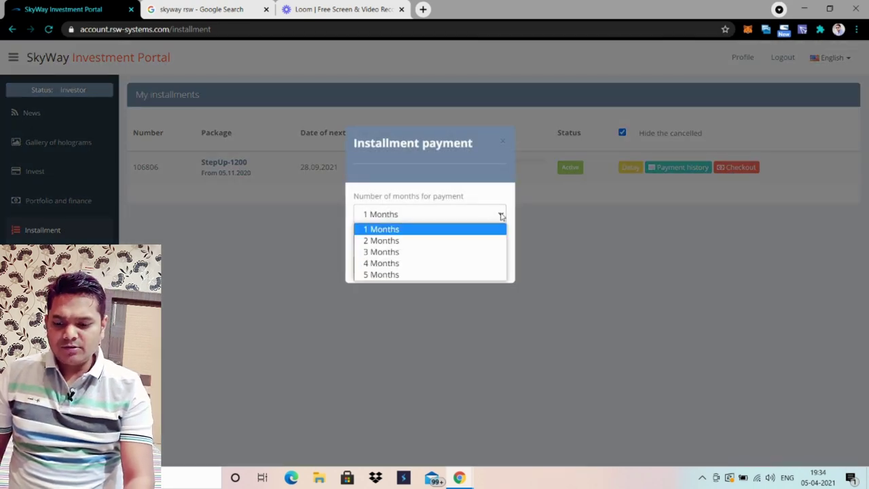
{"action": "left_click", "coordinate": [407, 274]}
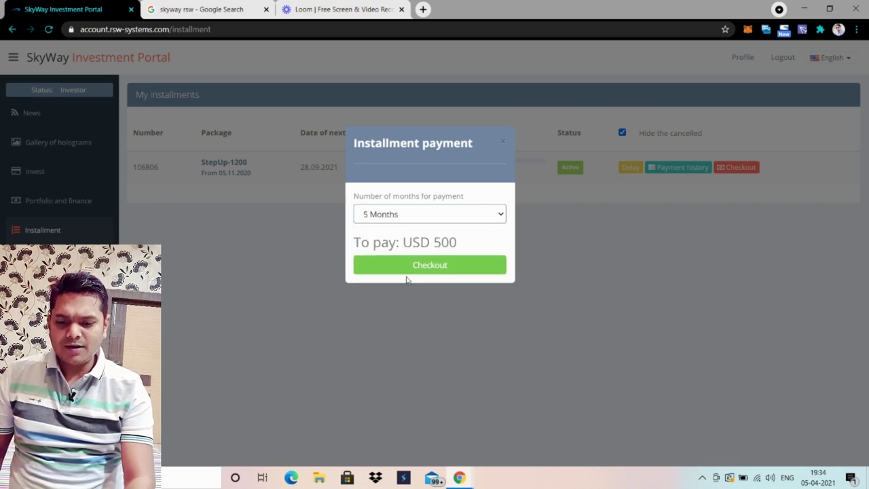
{"action": "left_click", "coordinate": [431, 269]}
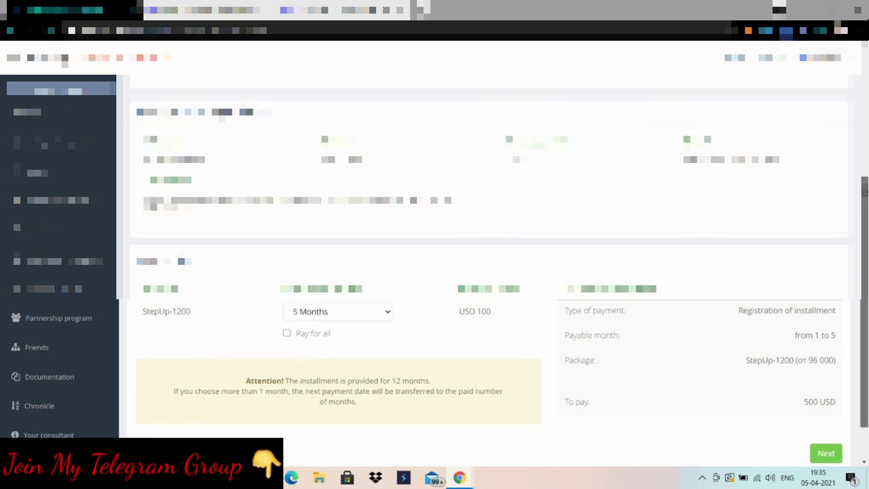
Step: Accept the share registration details for the 5-month StepUp-1200 payment and proceed to the payment stage
{"action": "scroll", "coordinate": [489, 271], "scroll_direction": "down", "scroll_amount": 2}
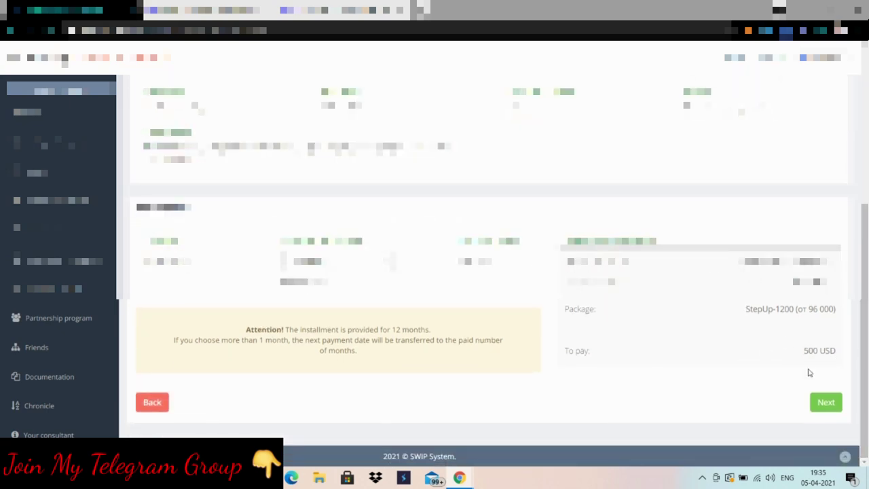
{"action": "left_click", "coordinate": [821, 405]}
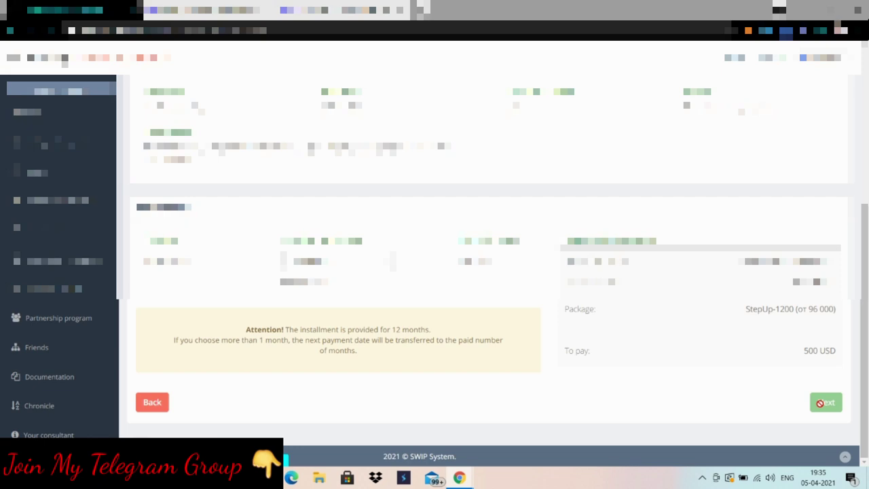
{"action": "left_click", "coordinate": [820, 403]}
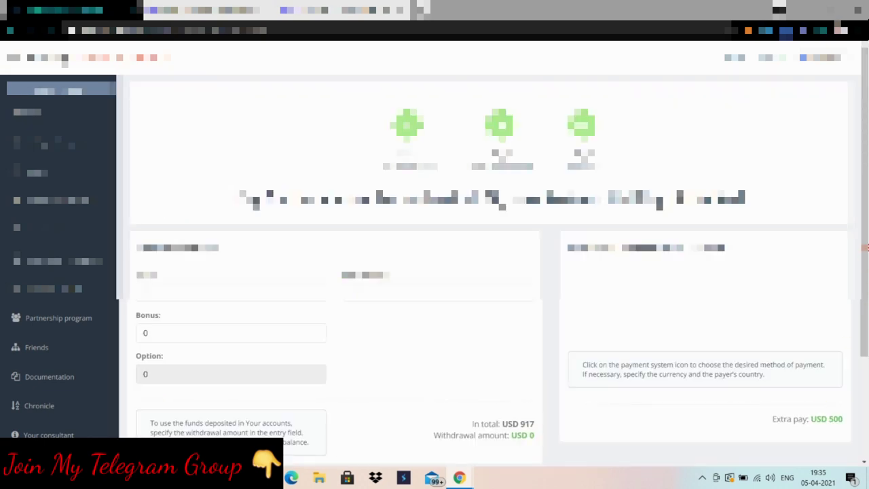
Step: Review the deposit, coupon and payment system options for the shares, and reveal the hidden account balances
{"action": "left_click_drag", "start_coordinate": [865, 190], "coordinate": [863, 245]}
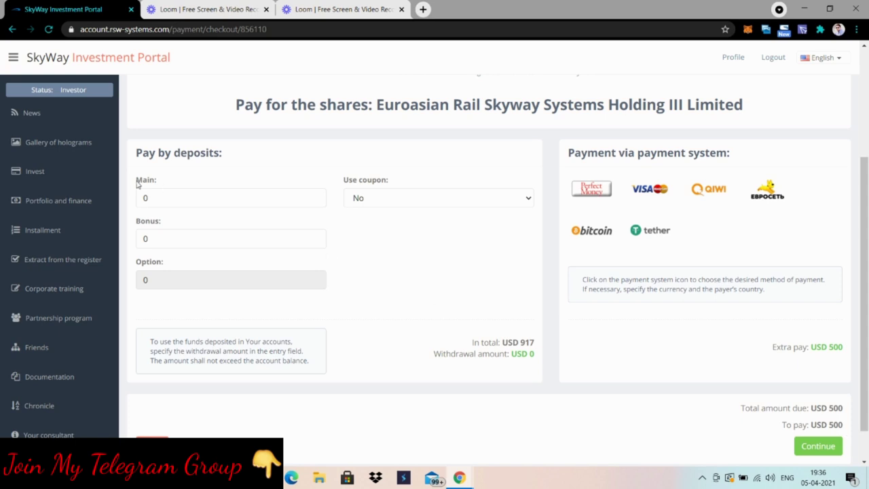
{"action": "left_click_drag", "start_coordinate": [865, 189], "coordinate": [857, 71]}
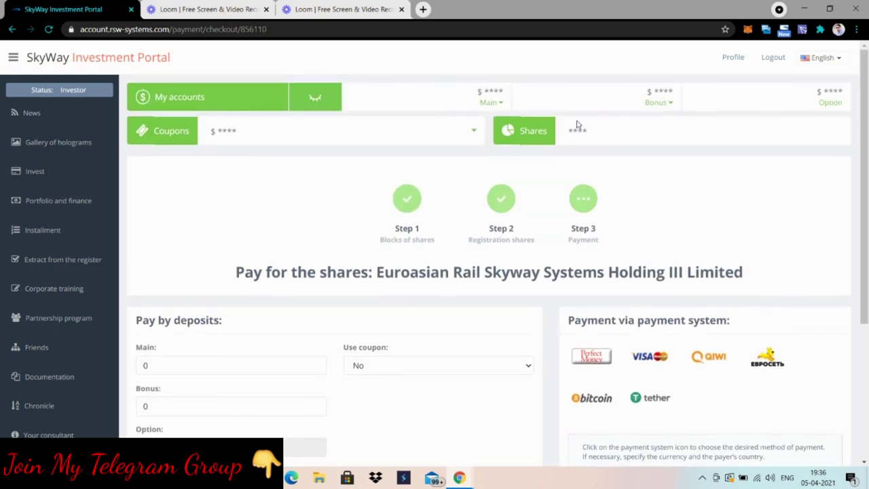
{"action": "left_click", "coordinate": [315, 99]}
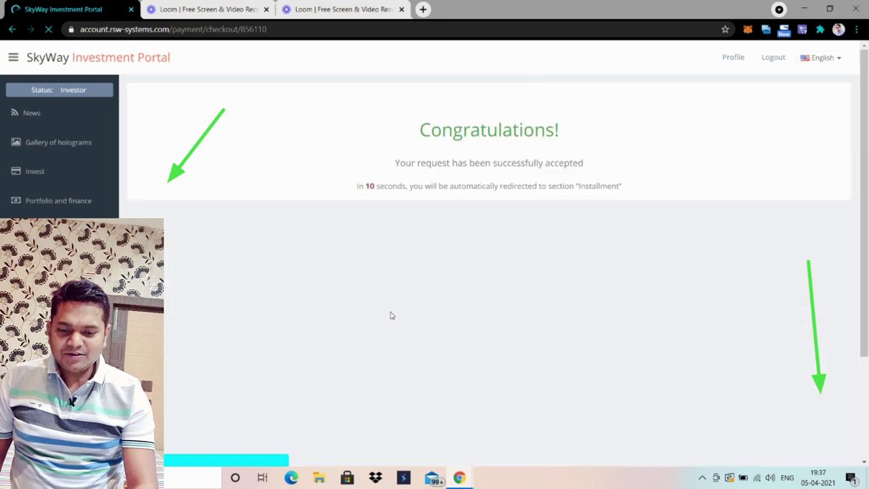
Step: Reveal the account balances on the payment confirmation page and again in the Portfolio and finance section
{"action": "scroll", "coordinate": [866, 340], "scroll_direction": "down", "scroll_amount": 1}
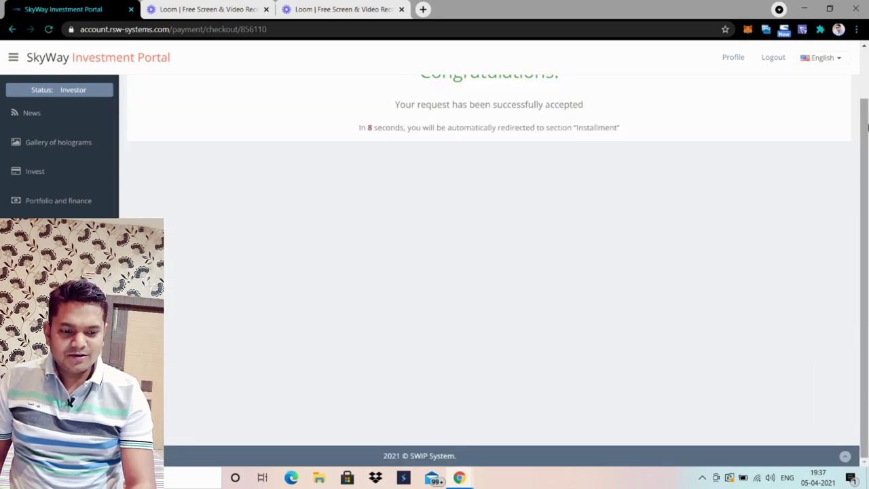
{"action": "scroll", "coordinate": [721, 194], "scroll_direction": "up", "scroll_amount": 1}
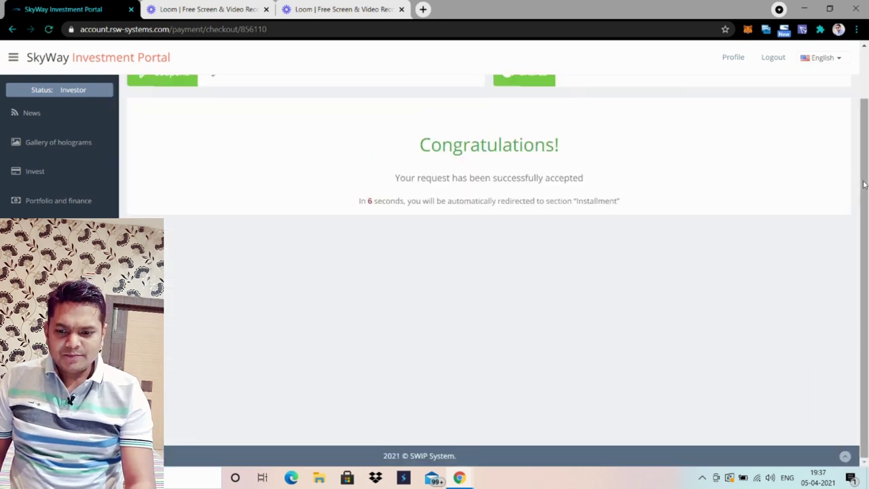
{"action": "scroll", "coordinate": [864, 183], "scroll_direction": "up", "scroll_amount": 1}
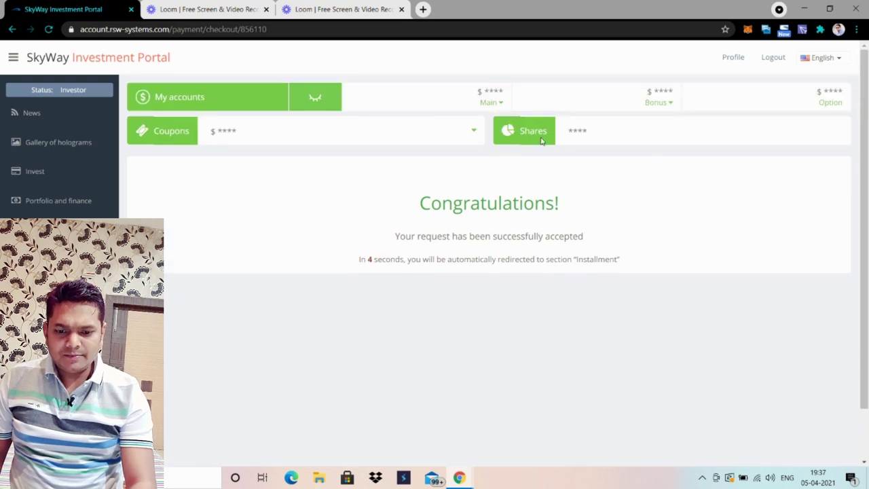
{"action": "left_click", "coordinate": [310, 104]}
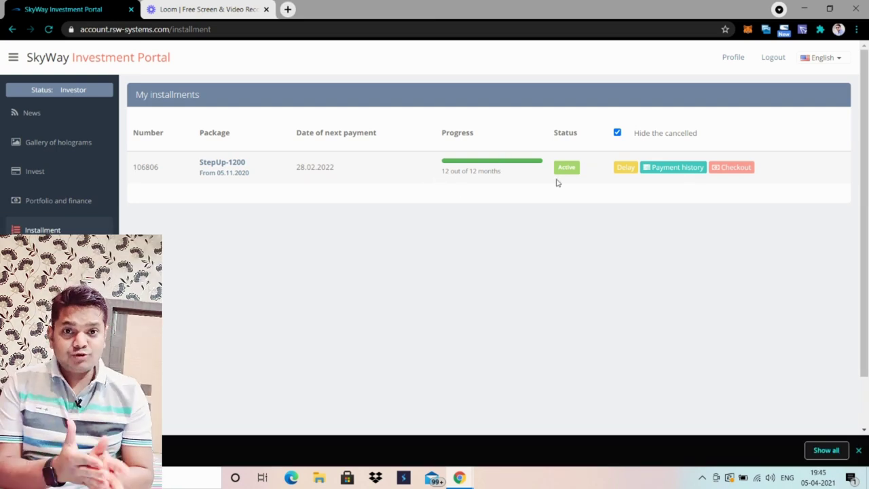
{"action": "left_click", "coordinate": [65, 204]}
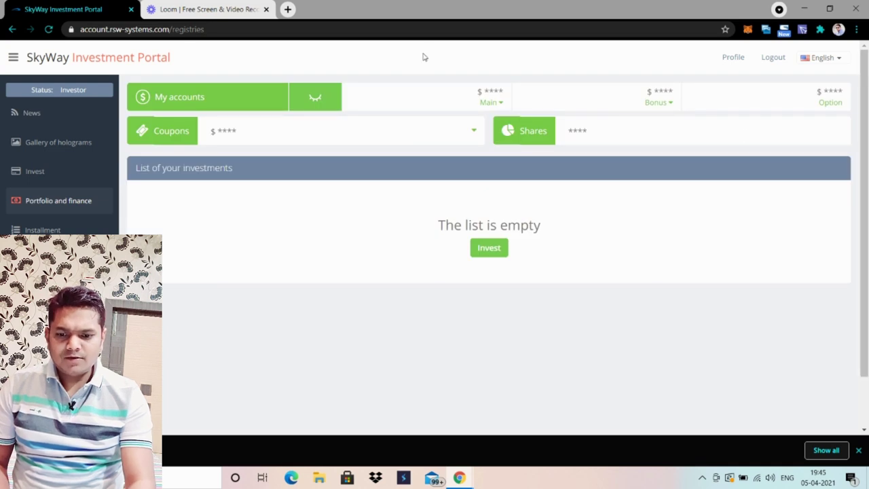
{"action": "left_click", "coordinate": [314, 97]}
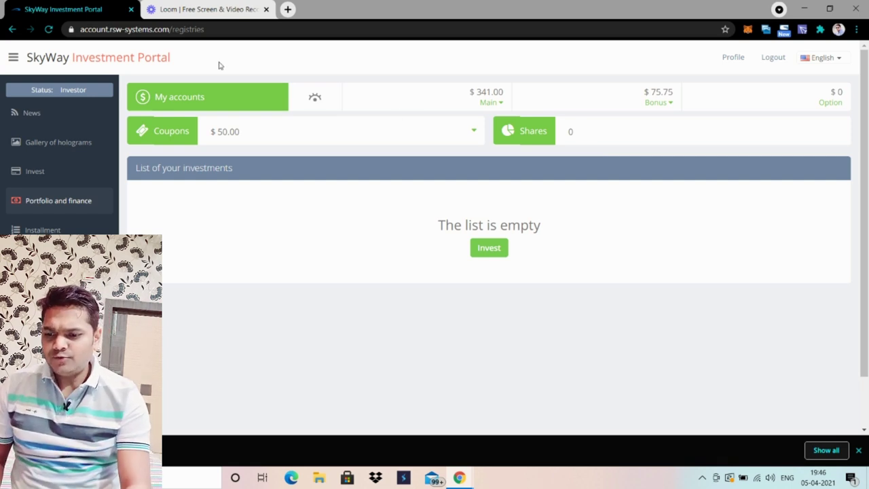
Step: Open the portal's news section and look through the recent articles on string technologies and account changes
{"action": "left_click", "coordinate": [24, 117]}
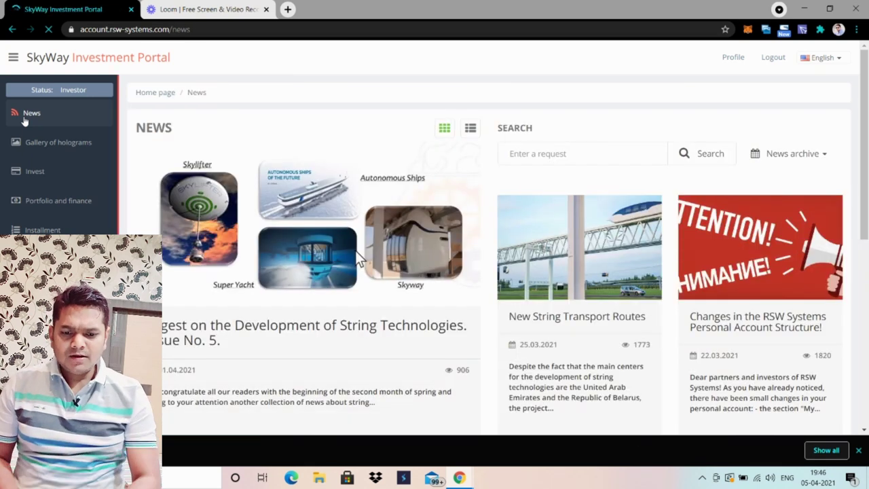
{"action": "left_click_drag", "start_coordinate": [867, 78], "coordinate": [867, 86]}
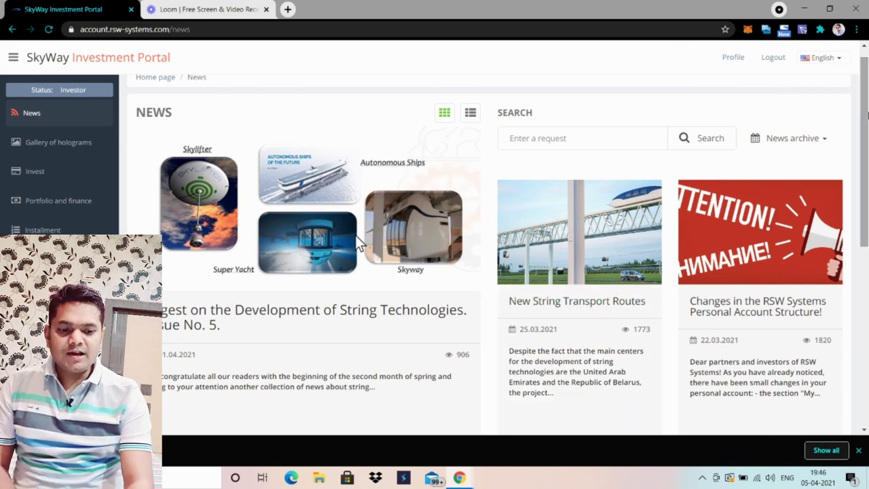
{"action": "left_click_drag", "start_coordinate": [867, 116], "coordinate": [866, 126]}
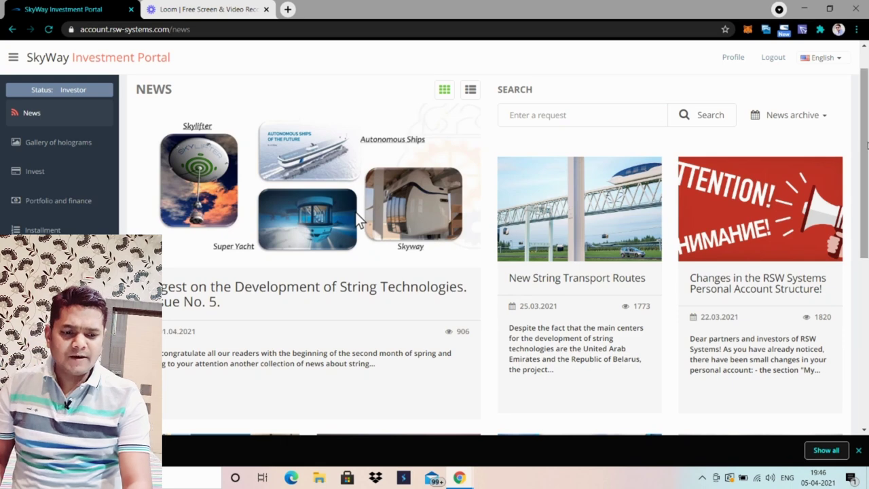
{"action": "scroll", "coordinate": [867, 152], "scroll_direction": "down", "scroll_amount": 1}
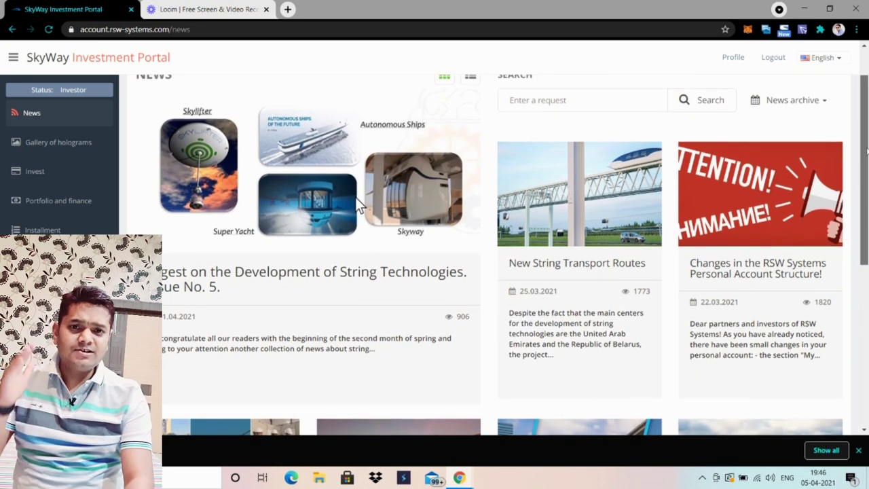
{"action": "scroll", "coordinate": [867, 152], "scroll_direction": "up", "scroll_amount": 1}
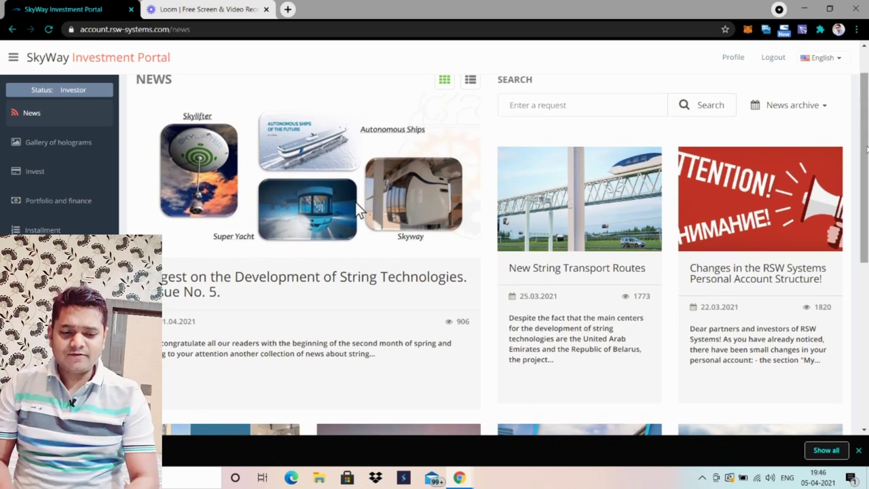
{"action": "scroll", "coordinate": [355, 193], "scroll_direction": "down", "scroll_amount": 4}
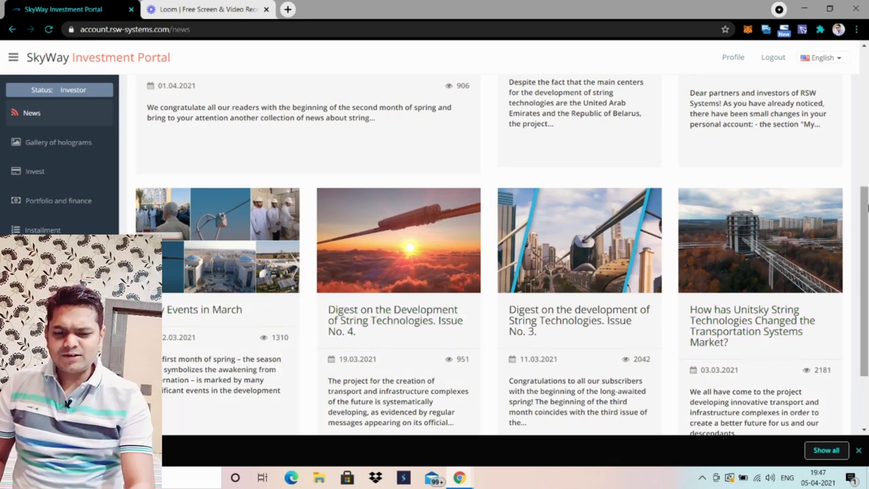
{"action": "left_click_drag", "start_coordinate": [864, 216], "coordinate": [866, 184]}
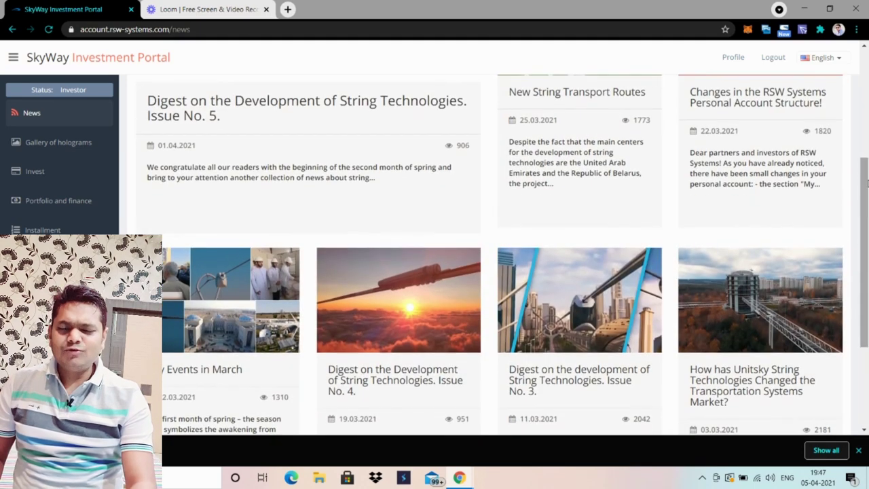